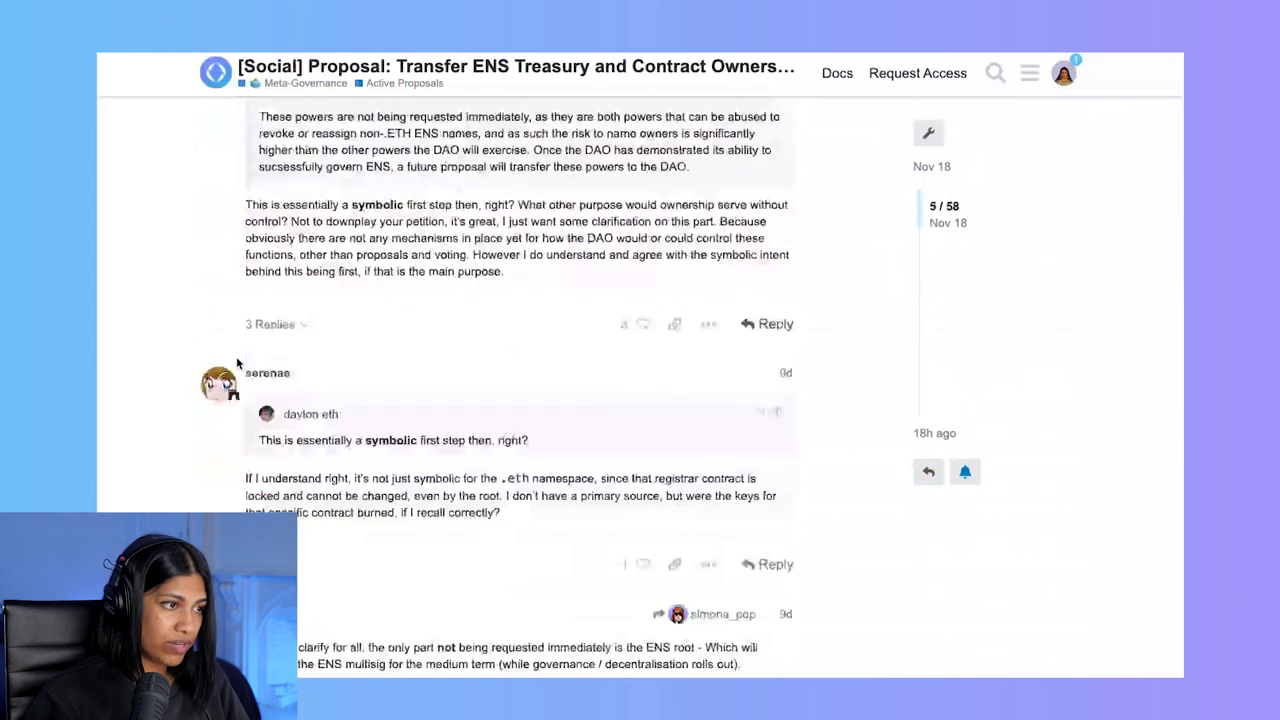
Step: Read through the replies in the ENS treasury transfer thread, including the post enumerating the powers each contract's ownership gives the DAO
scroll(237, 363, "down", 2)
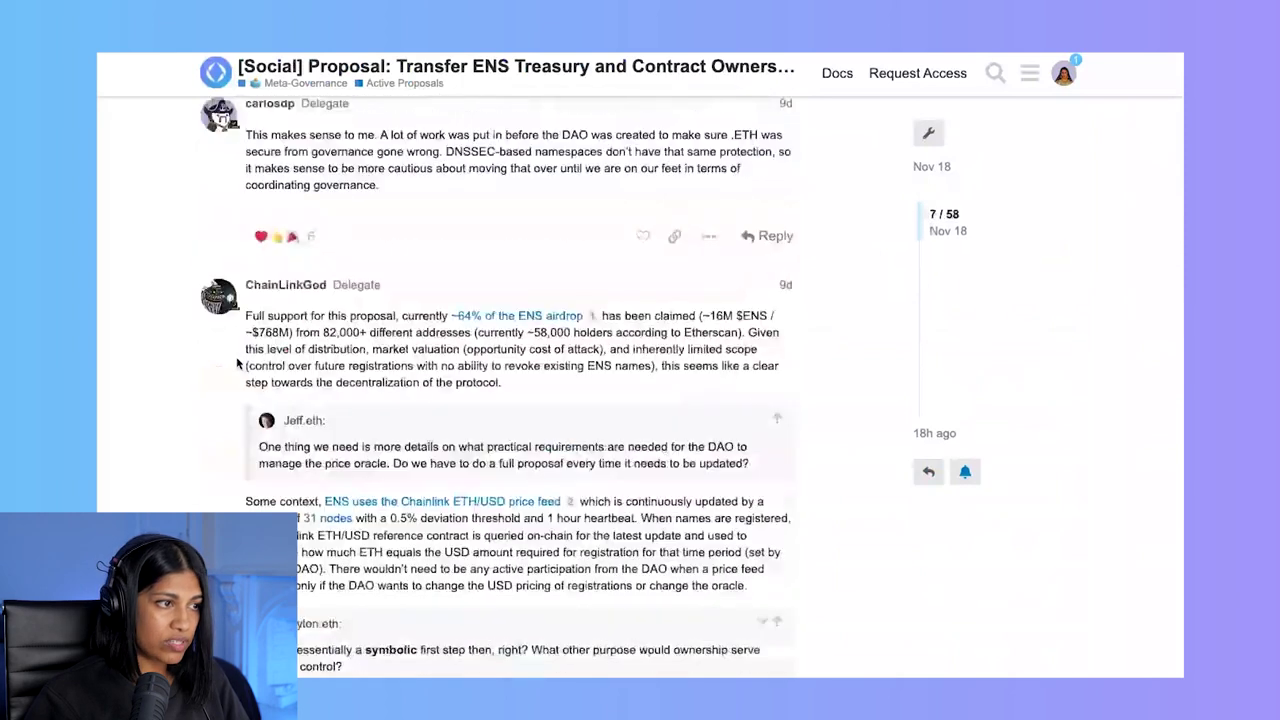
scroll(237, 363, "down", 5)
scroll(237, 363, "down", 10)
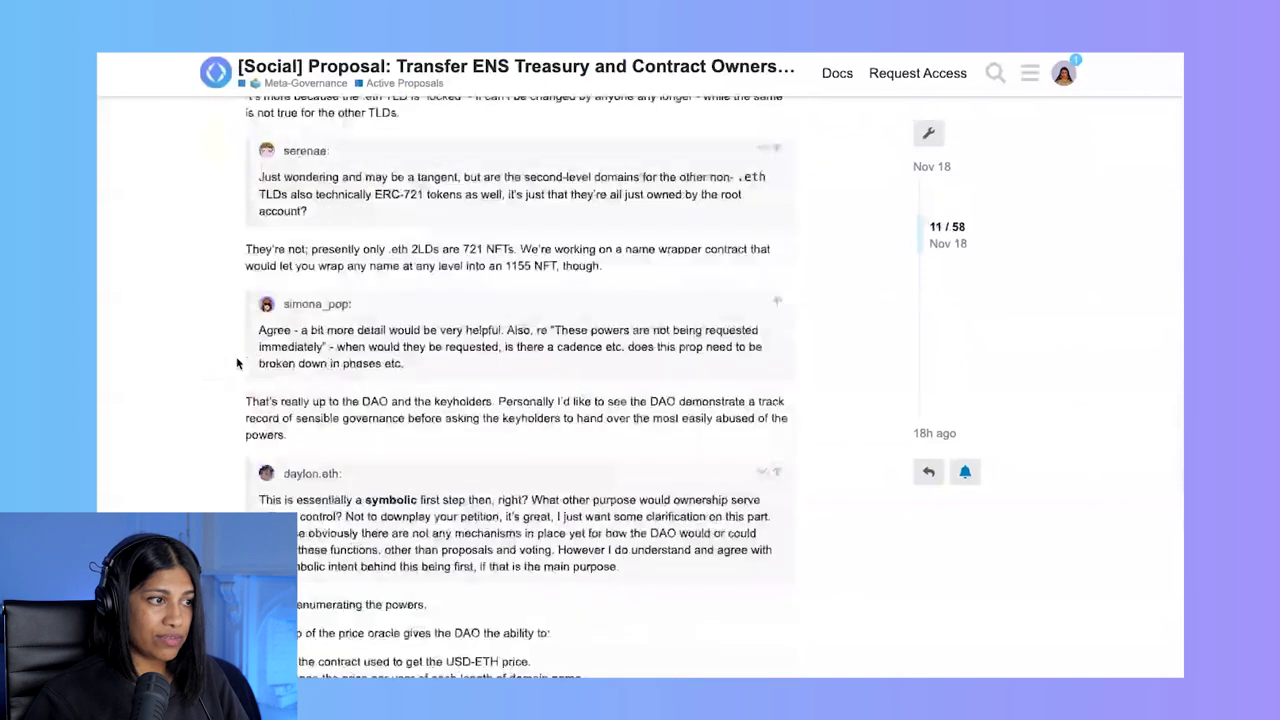
scroll(237, 363, "down", 3)
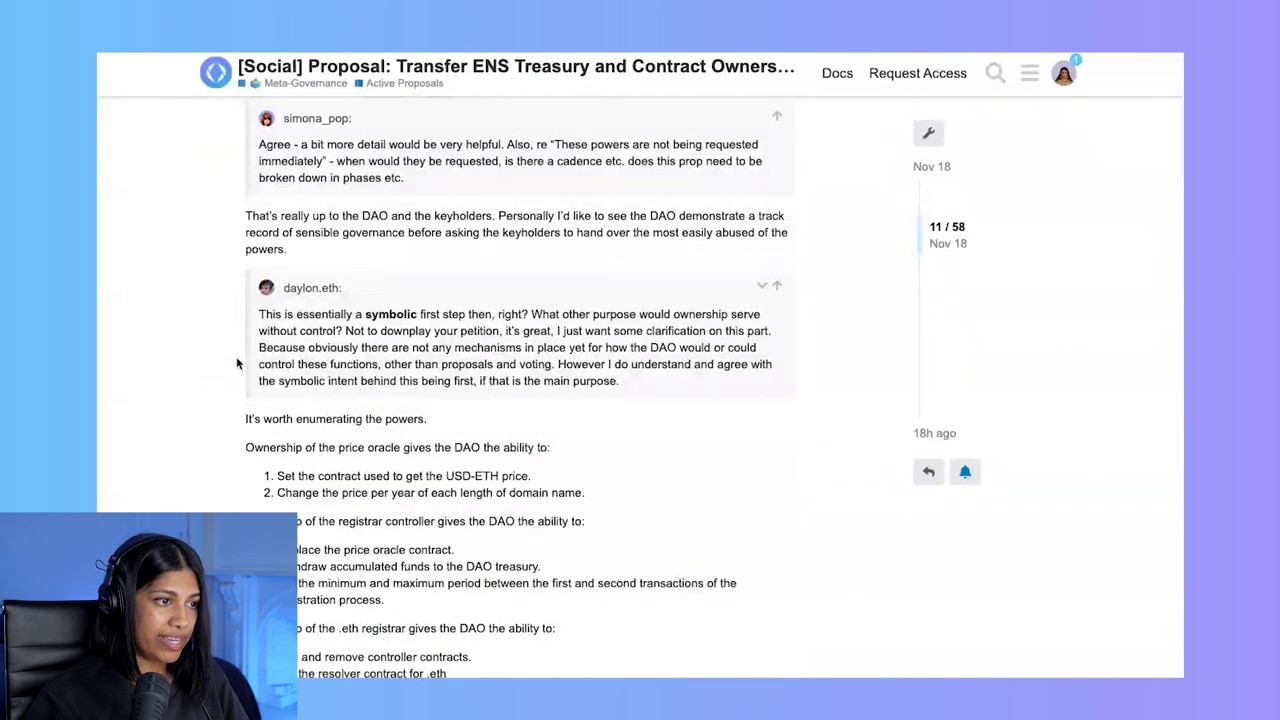
scroll(237, 363, "down", 3)
scroll(237, 363, "up", 3)
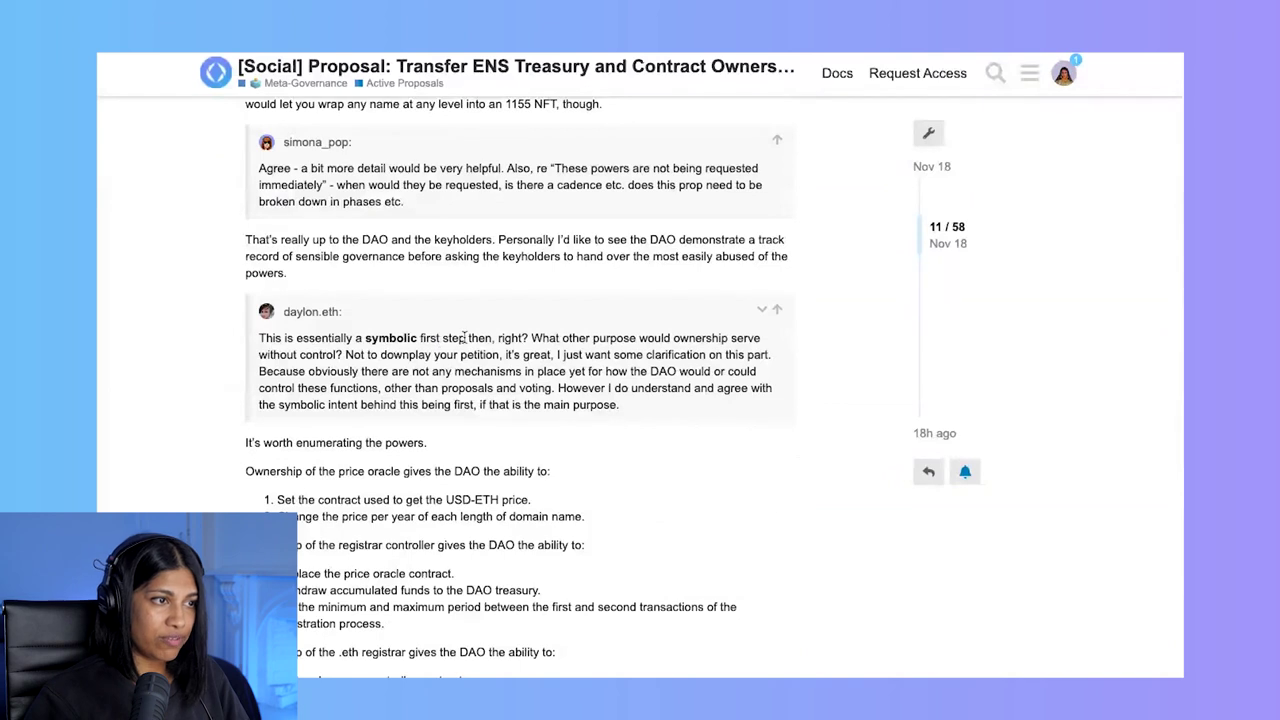
scroll(472, 444, "down", 1)
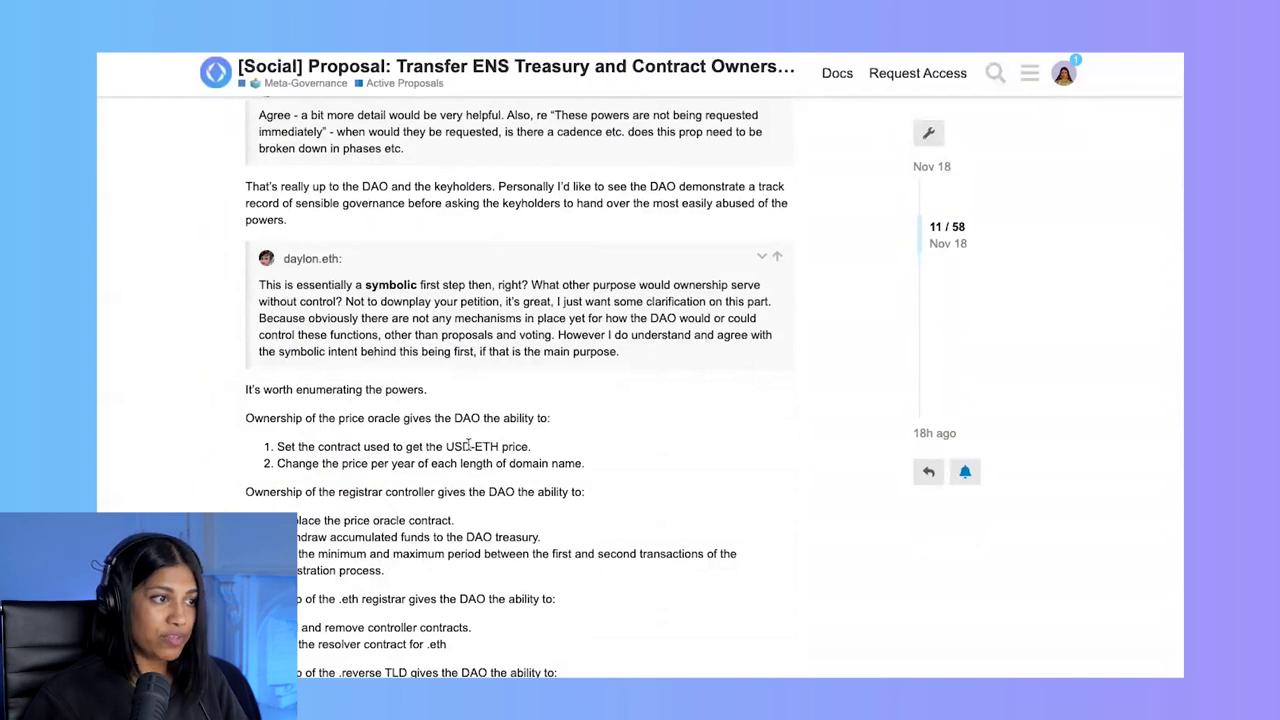
scroll(468, 446, "down", 3)
scroll(468, 450, "down", 9)
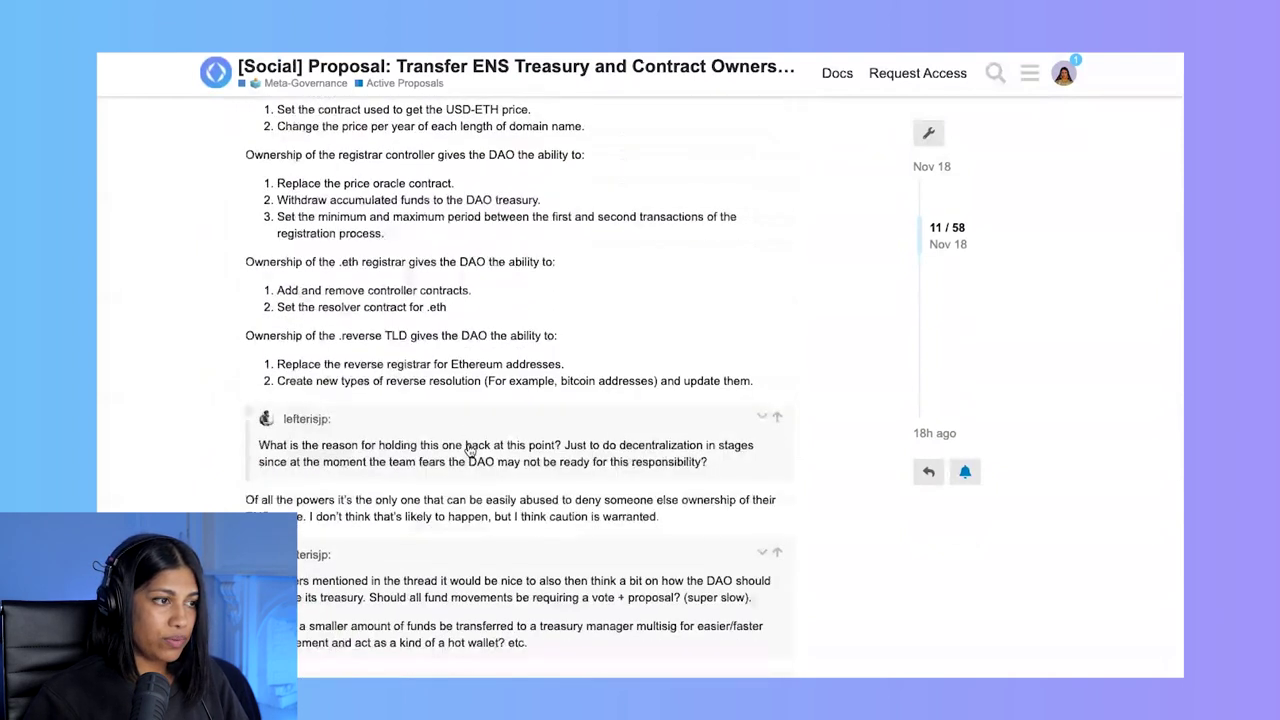
scroll(468, 450, "down", 3)
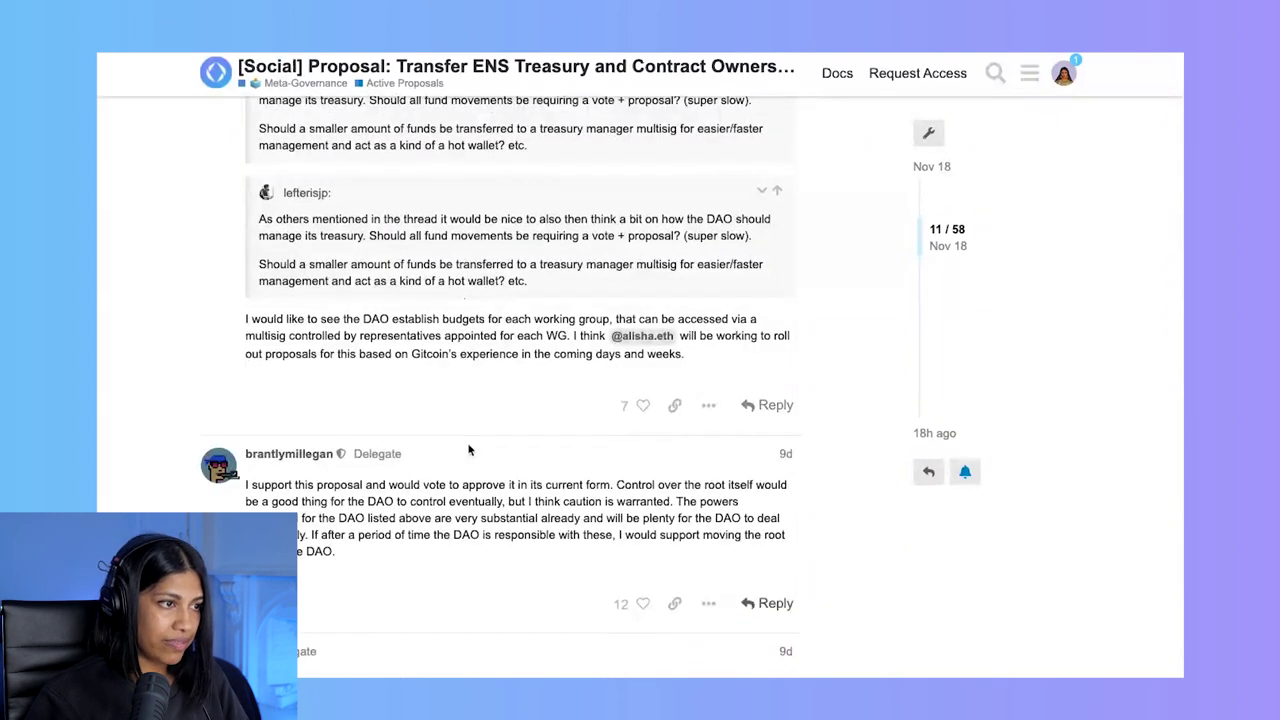
scroll(468, 450, "down", 7)
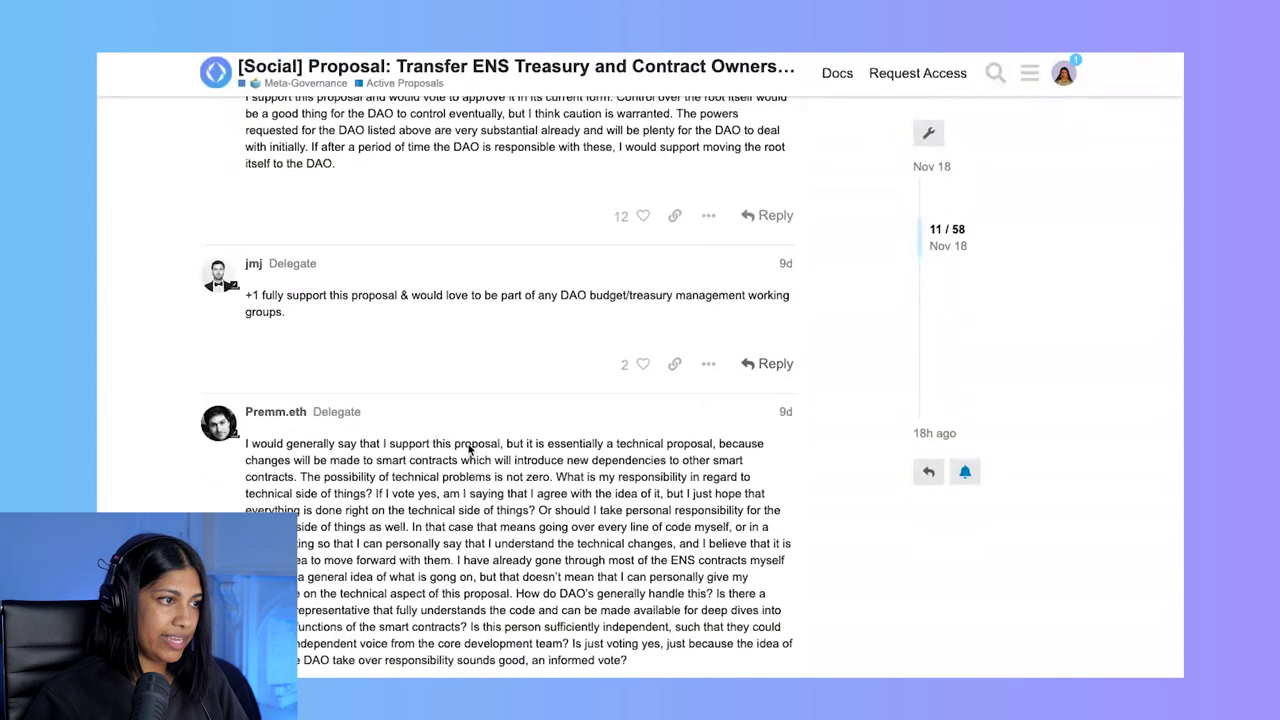
scroll(468, 450, "up", 3)
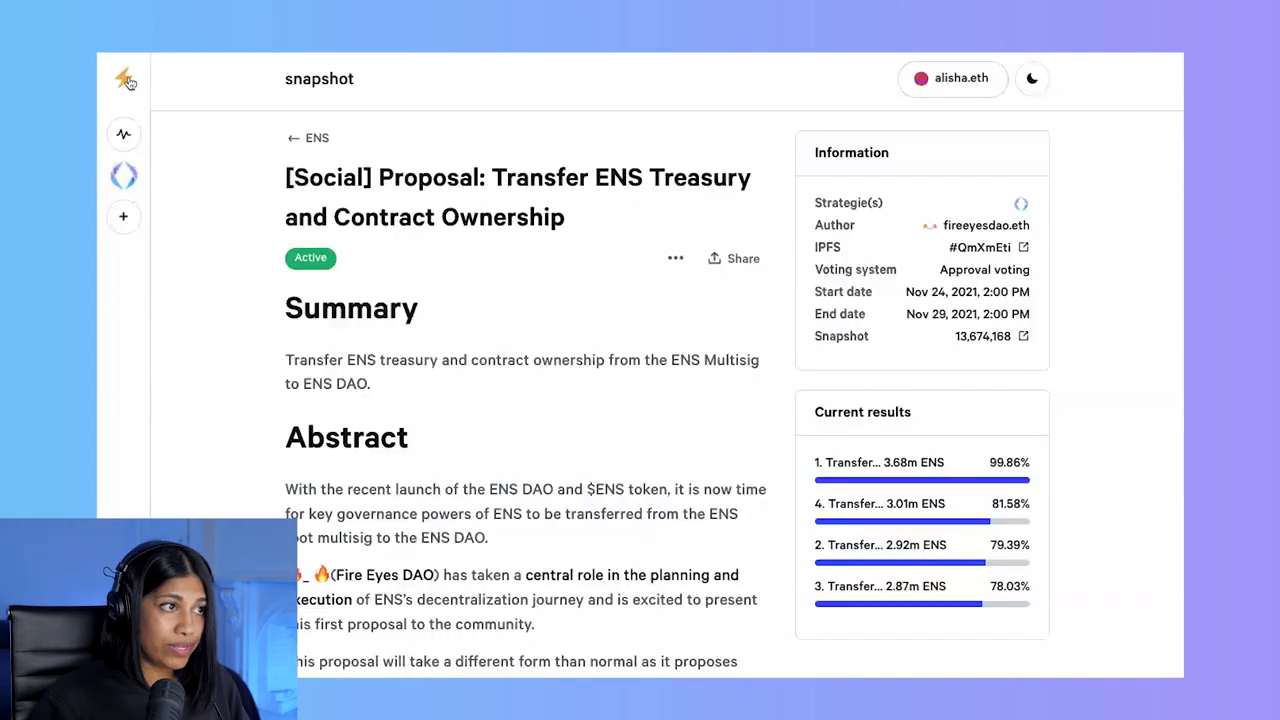
Step: In Snapshot, go to the list of spaces, enter the ENS space and open its active treasury and contract ownership proposal
left_click(128, 78)
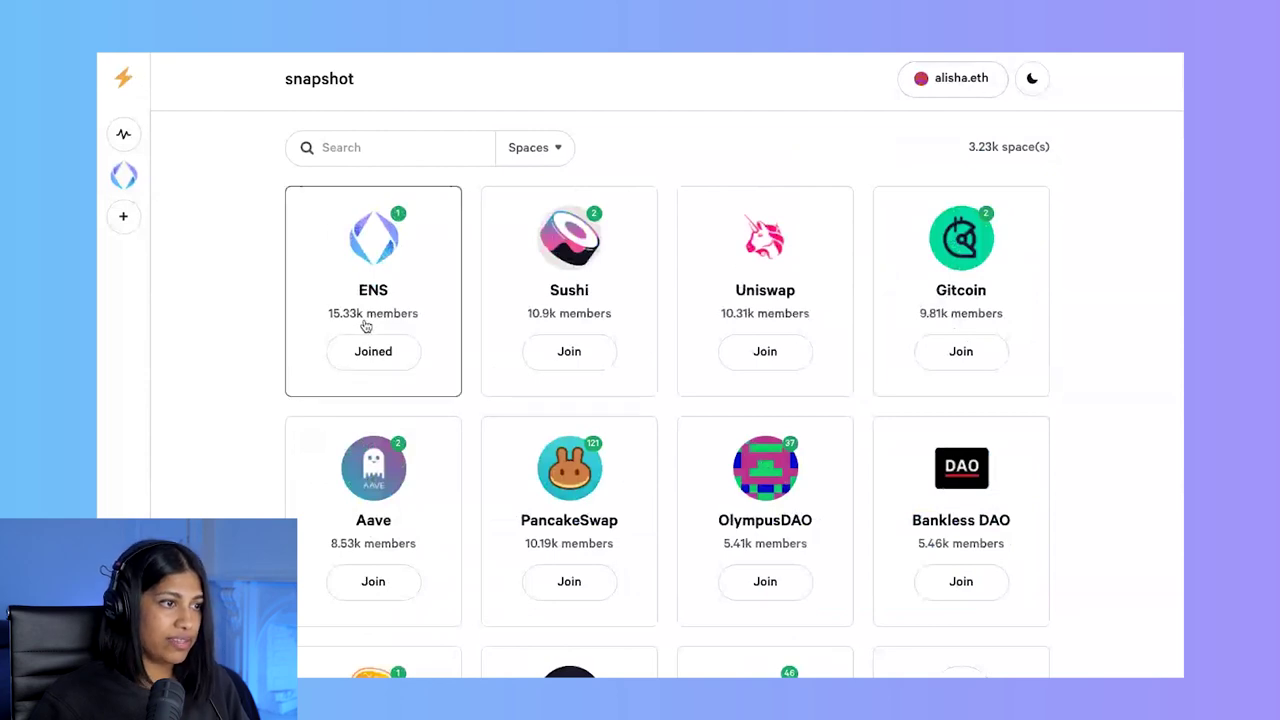
left_click(376, 246)
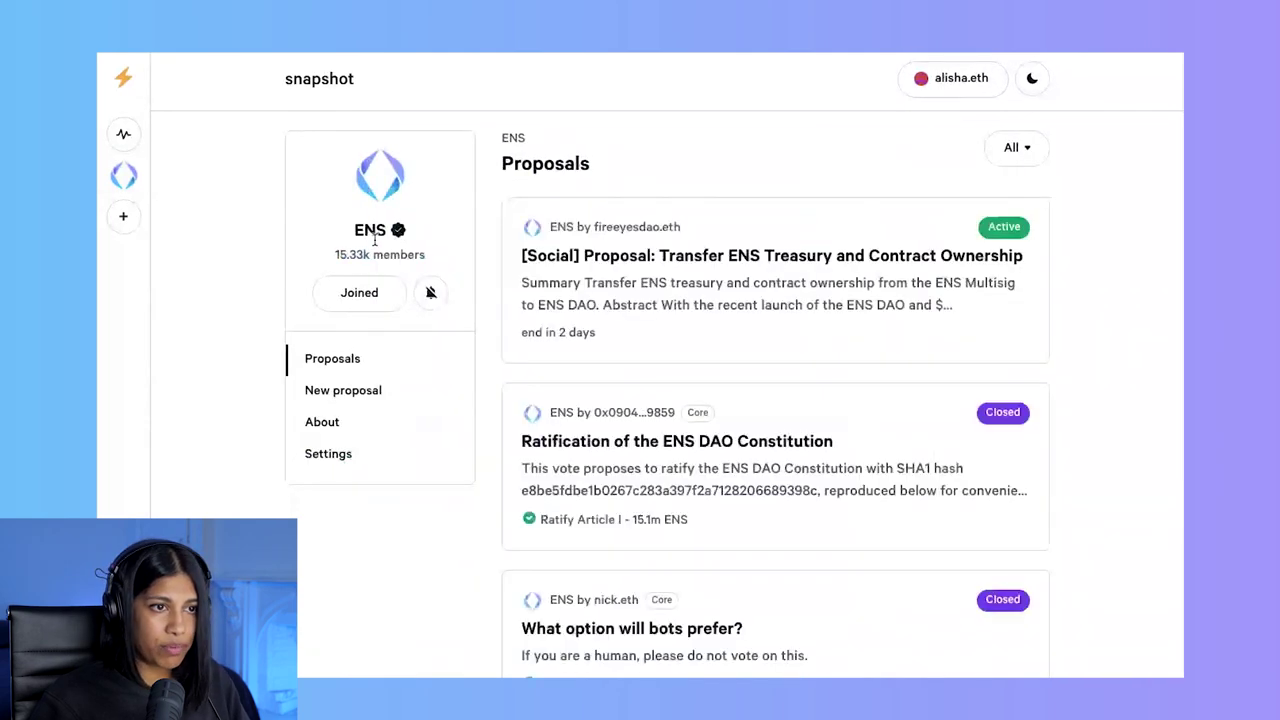
left_click(606, 228)
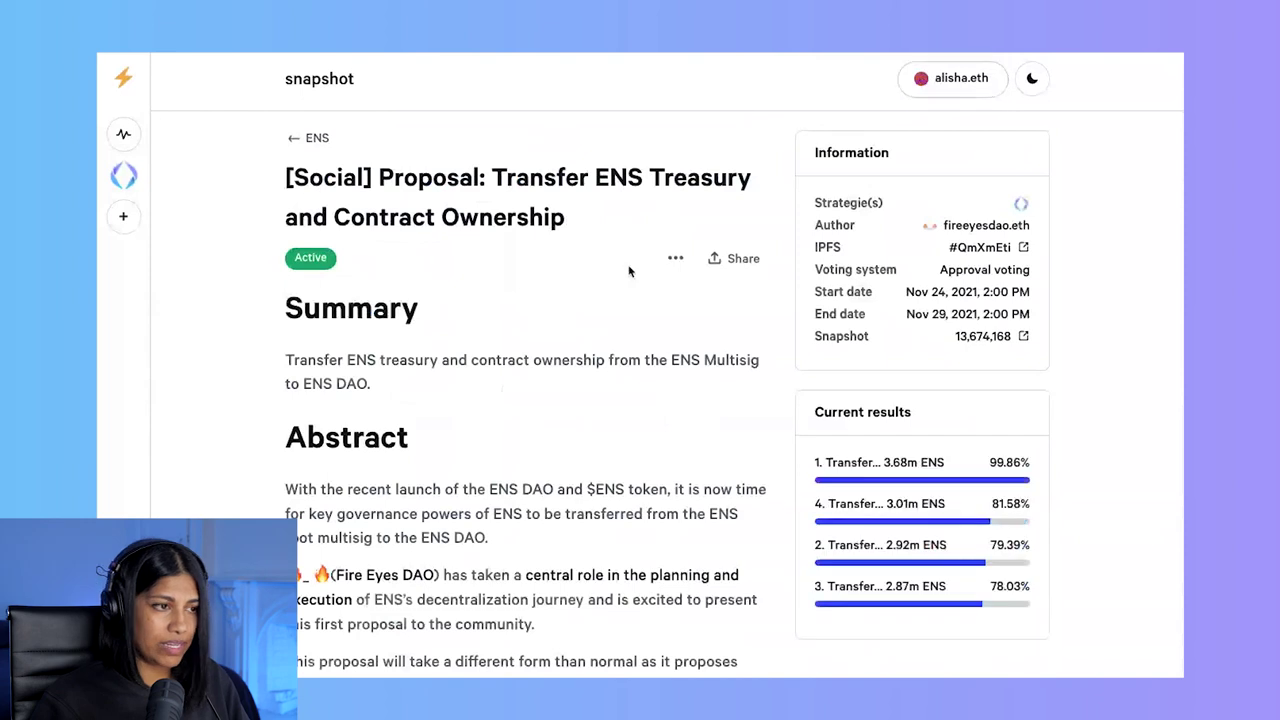
Step: Review the proposal text and select Transfer Treasury and Transfer Registrar Controller as the approved voting options
scroll(612, 385, "down", 3)
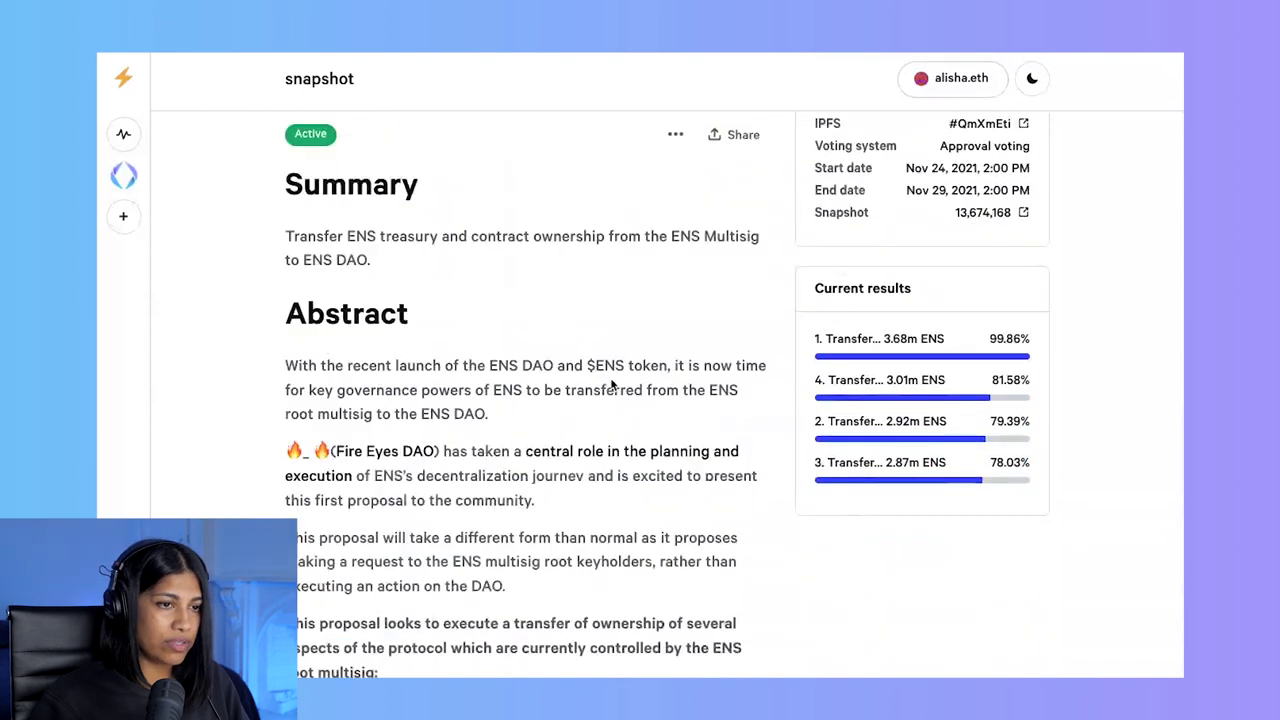
scroll(612, 385, "down", 3)
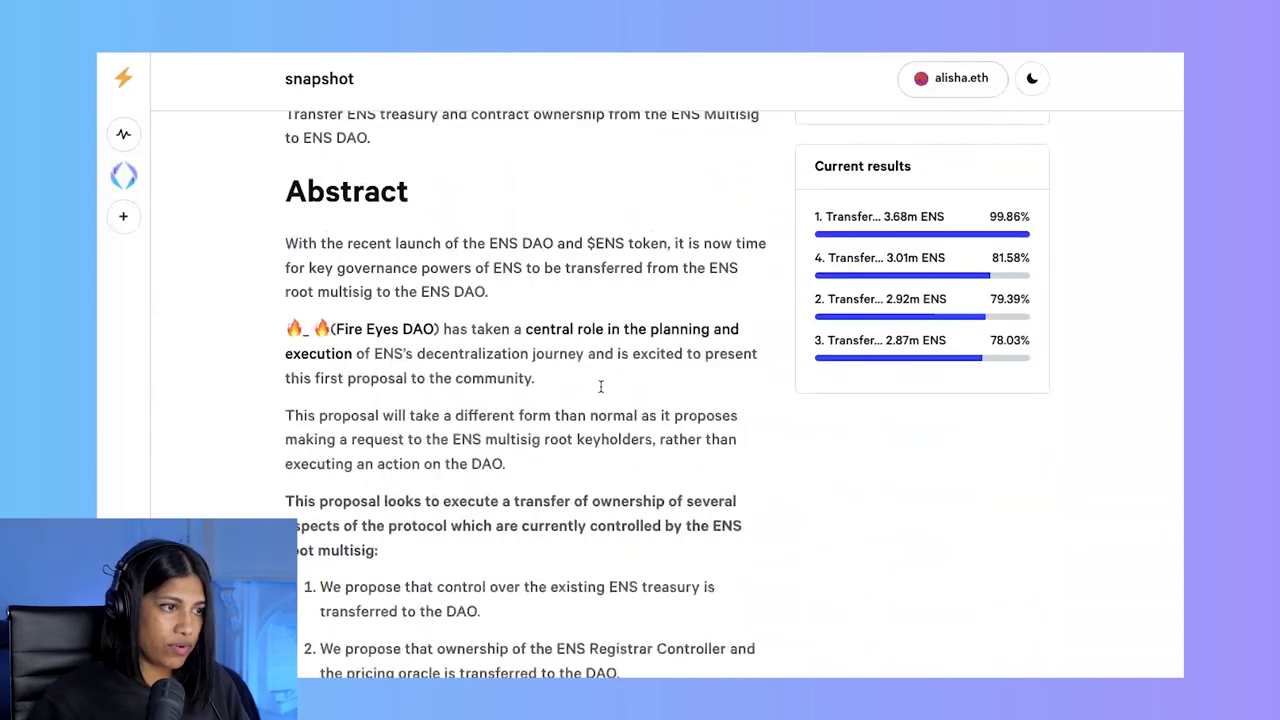
scroll(600, 386, "down", 20)
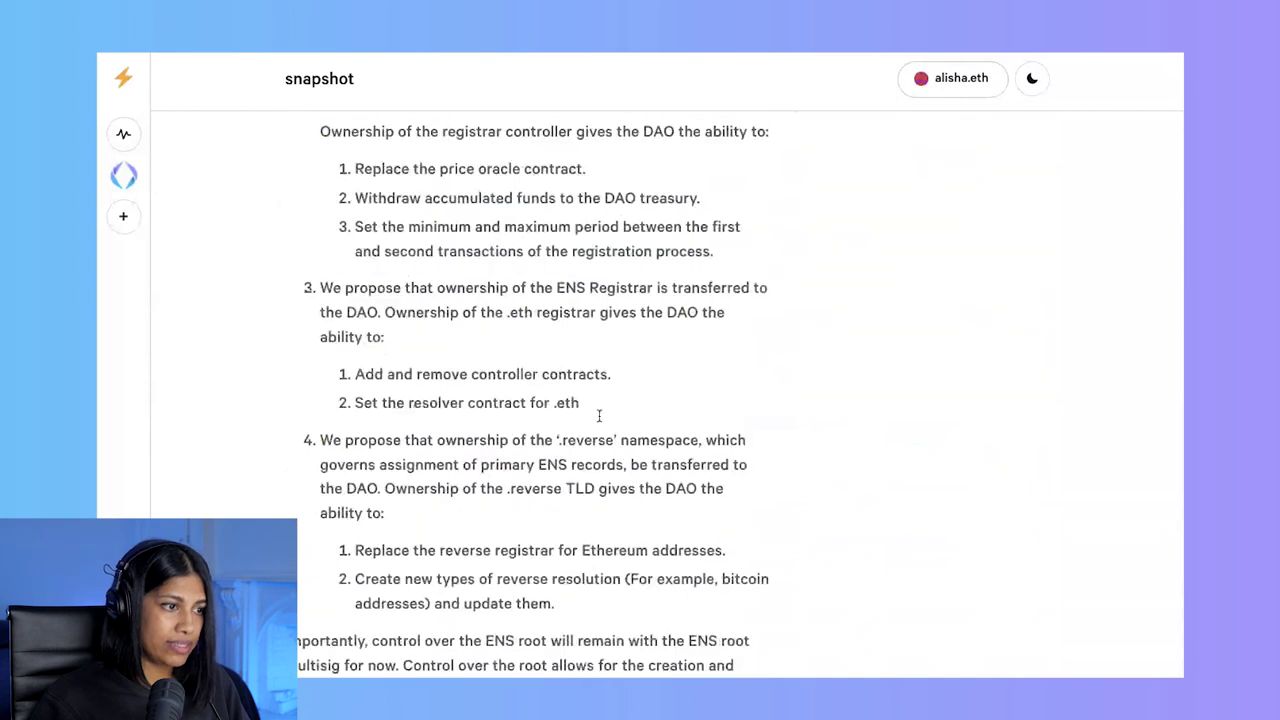
scroll(547, 643, "up", 20)
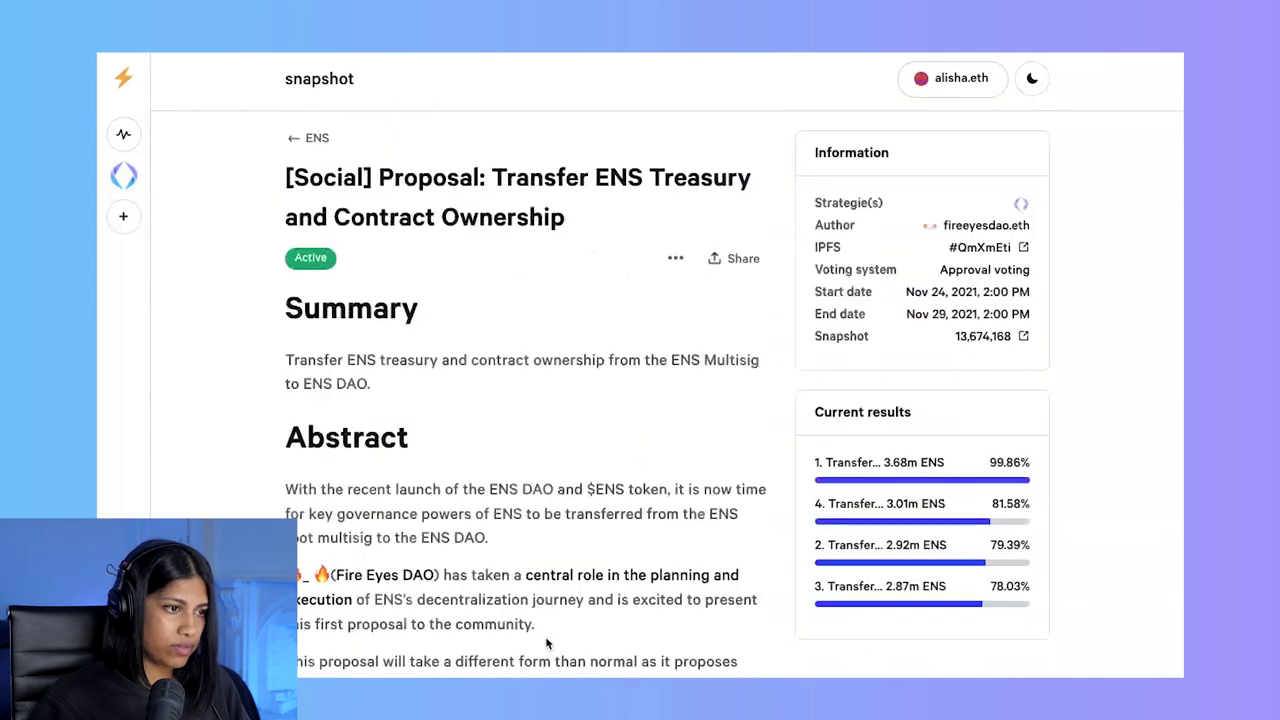
scroll(540, 480, "down", 20)
left_click(530, 314)
left_click(547, 362)
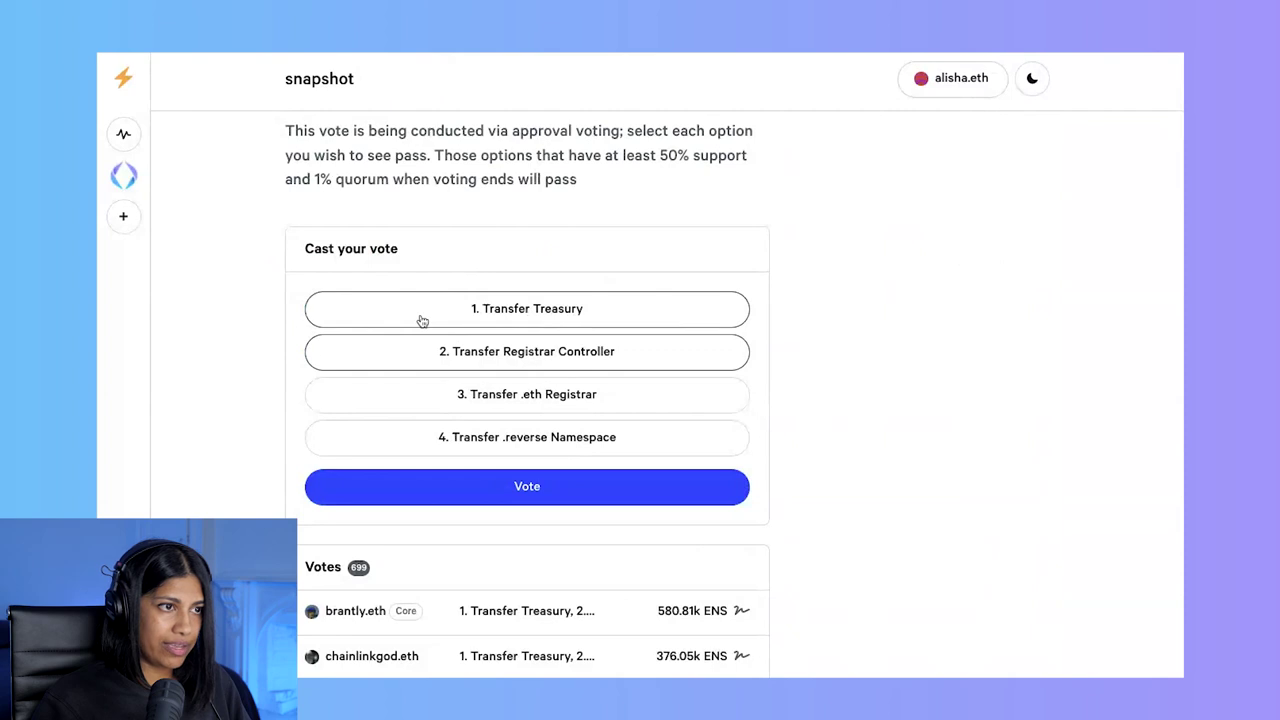
Step: Check the approval voting rules, then submit and confirm the vote for Transfer Treasury and Transfer Registrar Controller
scroll(537, 408, "up", 2)
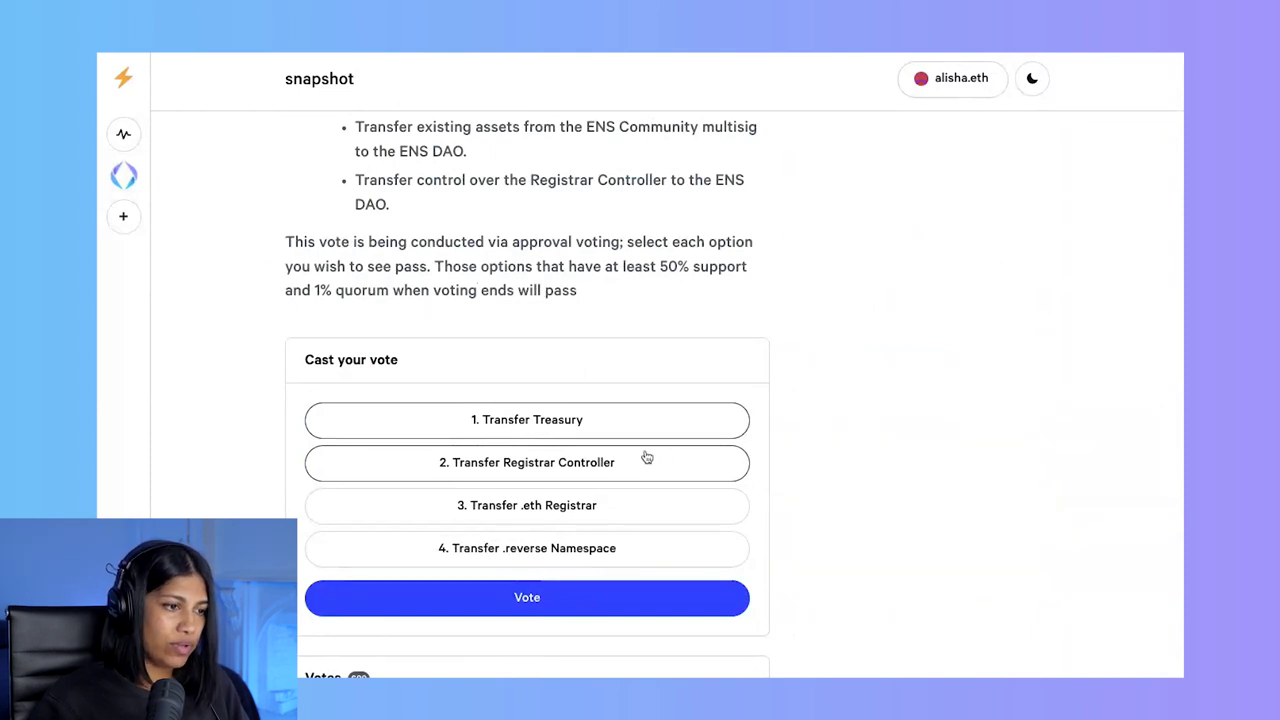
scroll(646, 462, "down", 1)
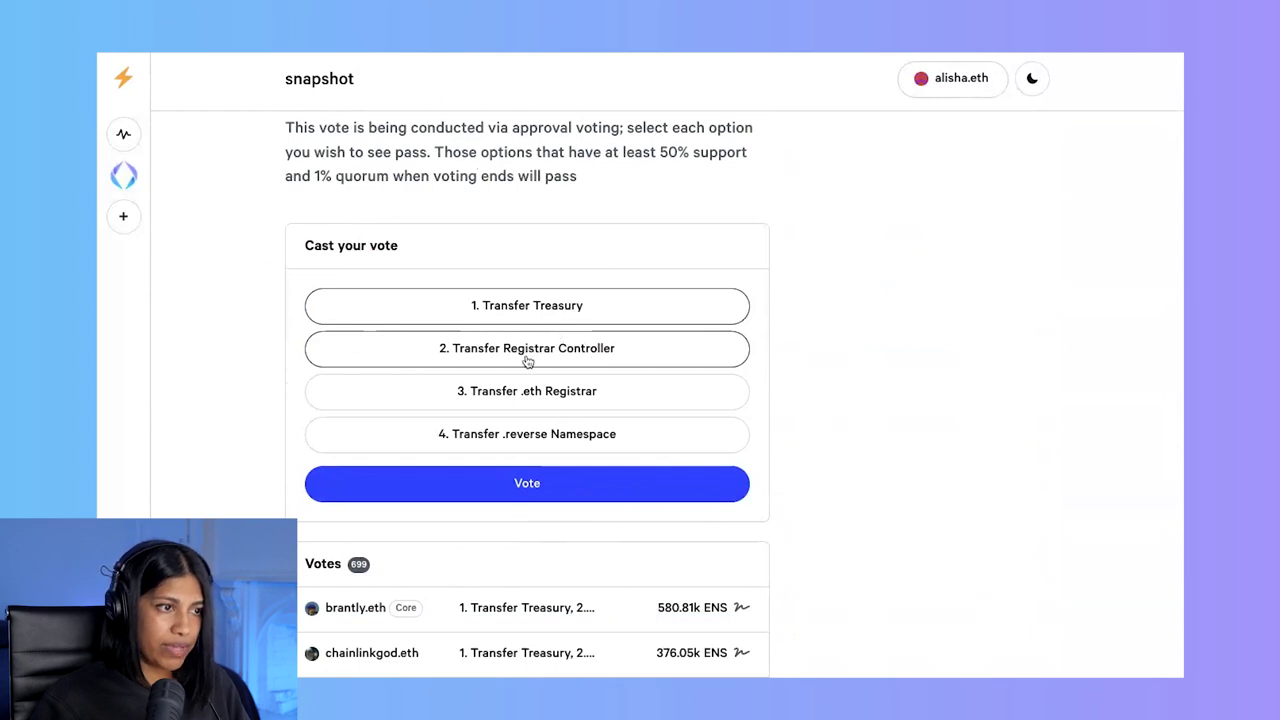
left_click(540, 317)
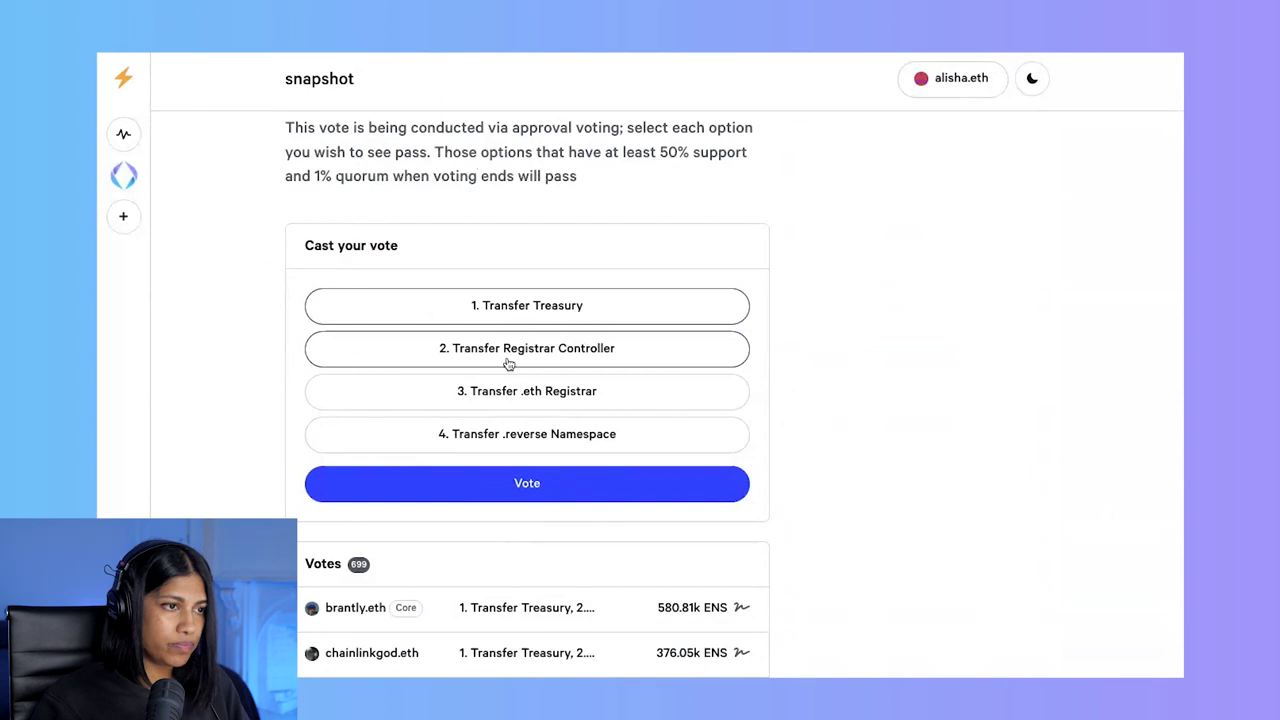
left_click(519, 485)
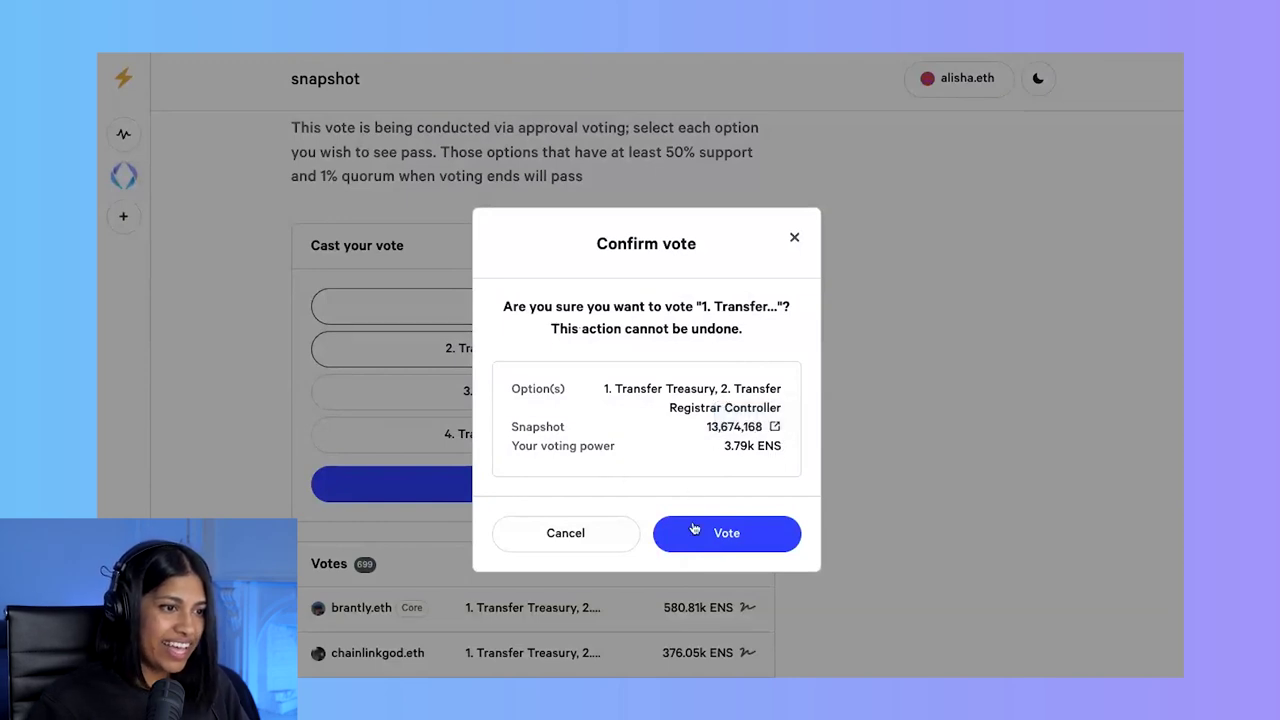
left_click(743, 541)
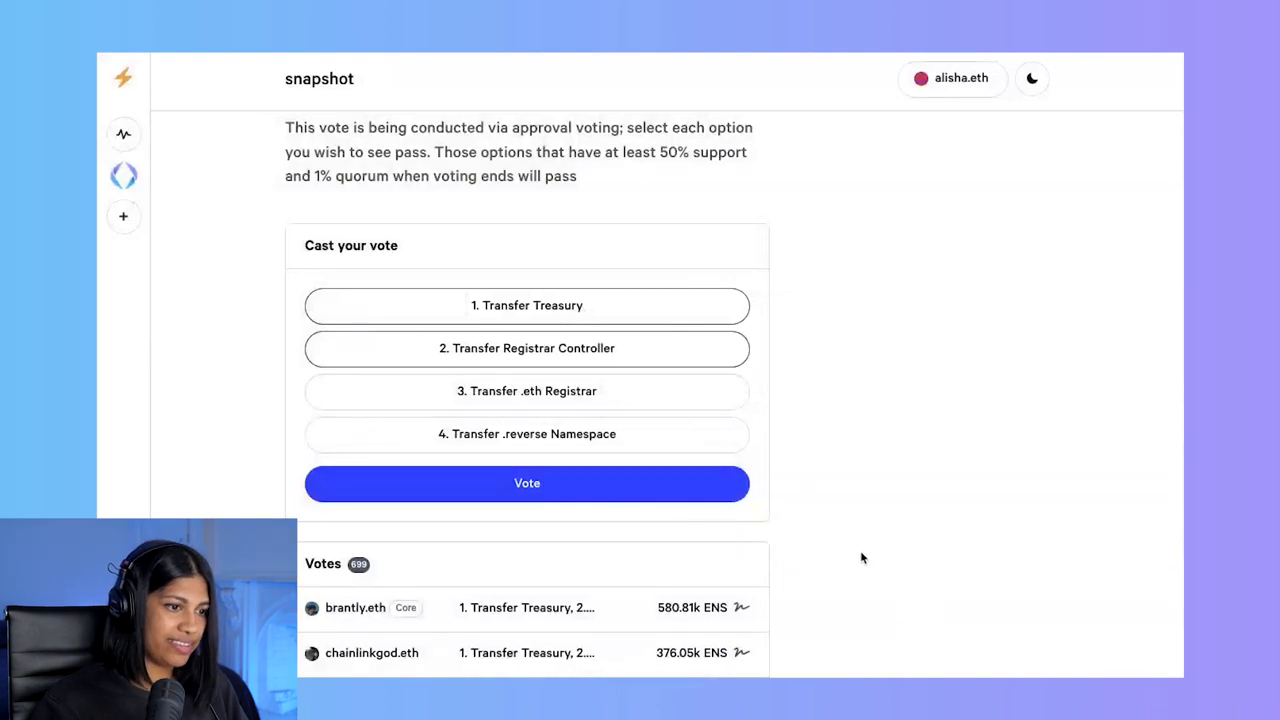
Step: Return to the ENS forum thread and examine the delegates' comments on the treasury transfer, ending at the original proposal post
scroll(862, 558, "up", 10)
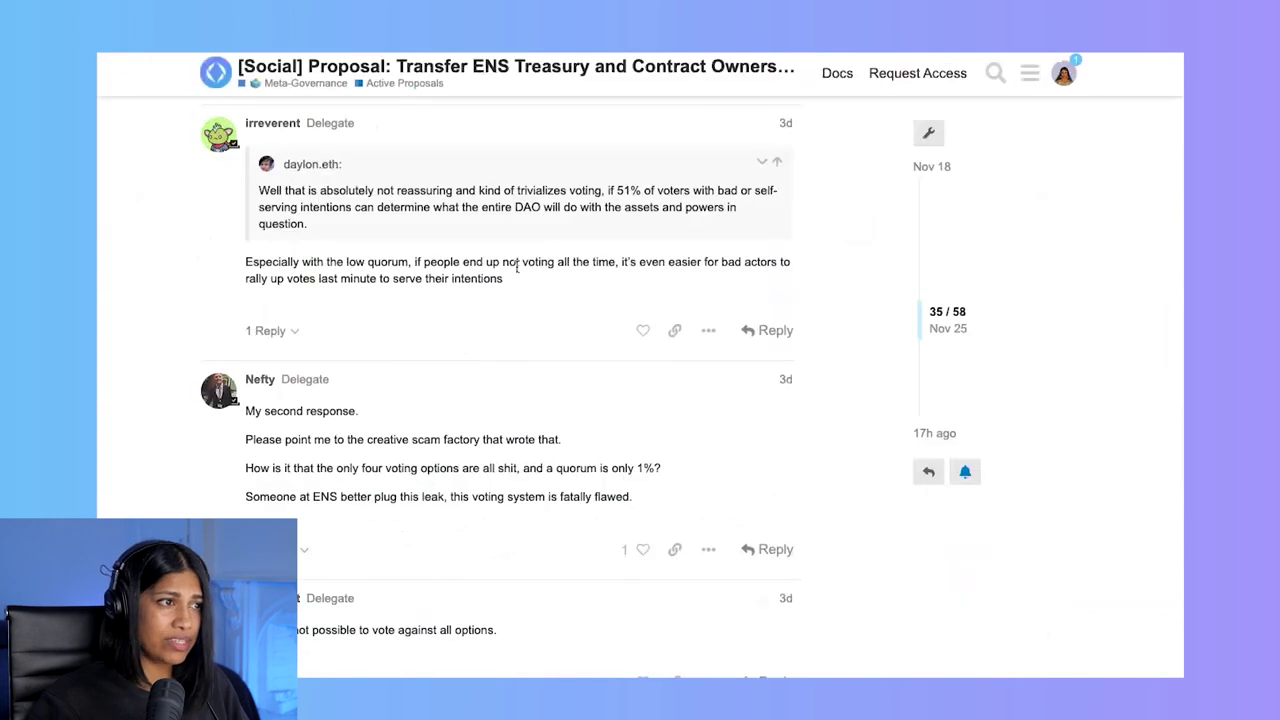
scroll(513, 258, "down", 5)
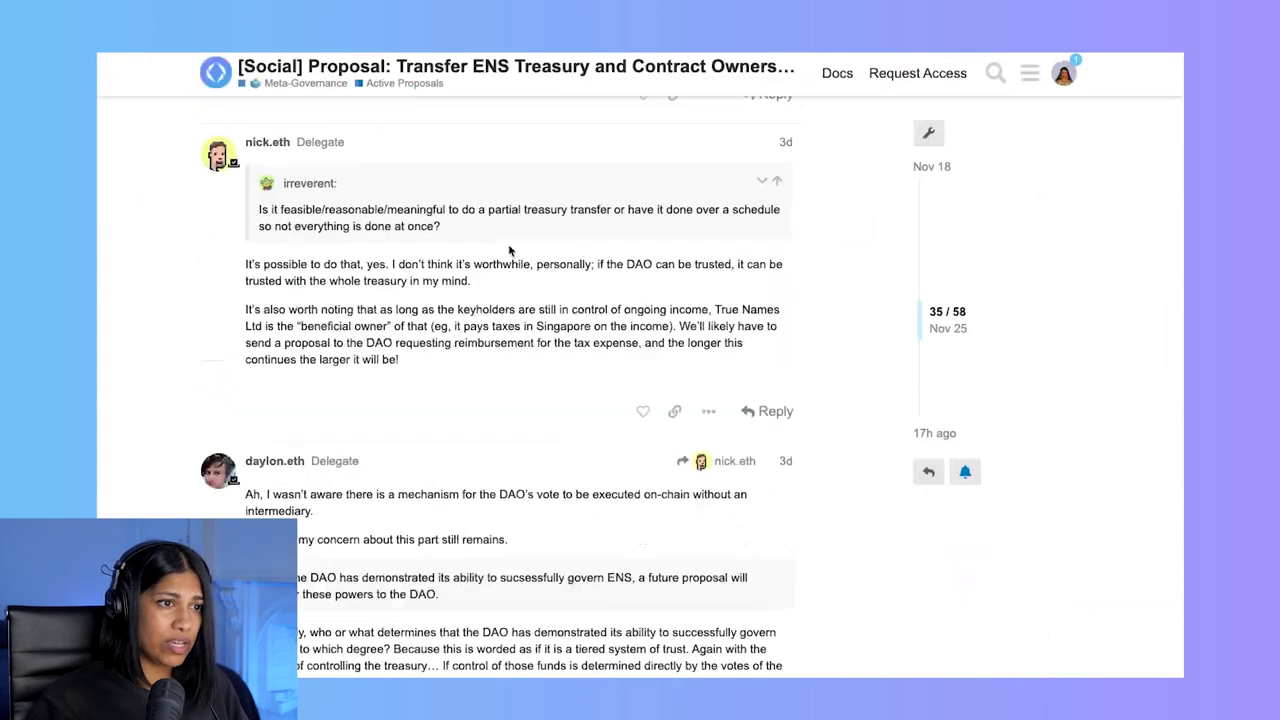
scroll(460, 220, "up", 10)
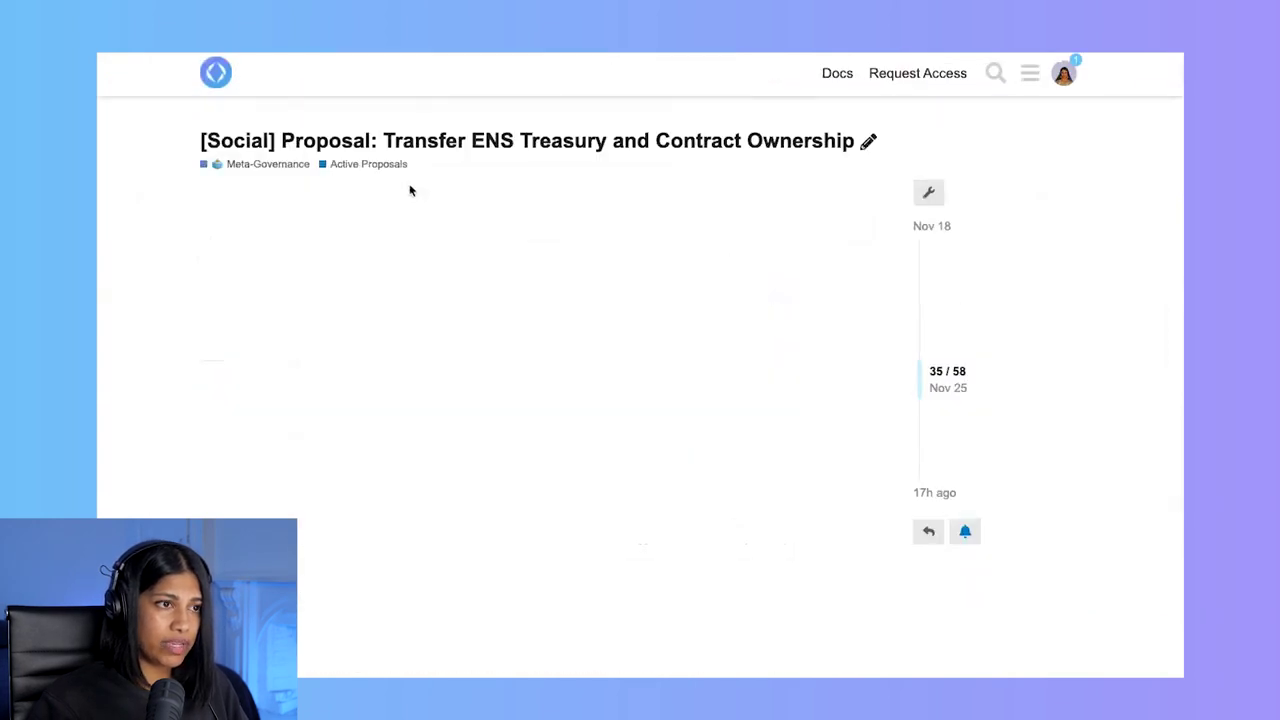
scroll(443, 423, "down", 4)
scroll(443, 469, "down", 10)
scroll(443, 463, "down", 10)
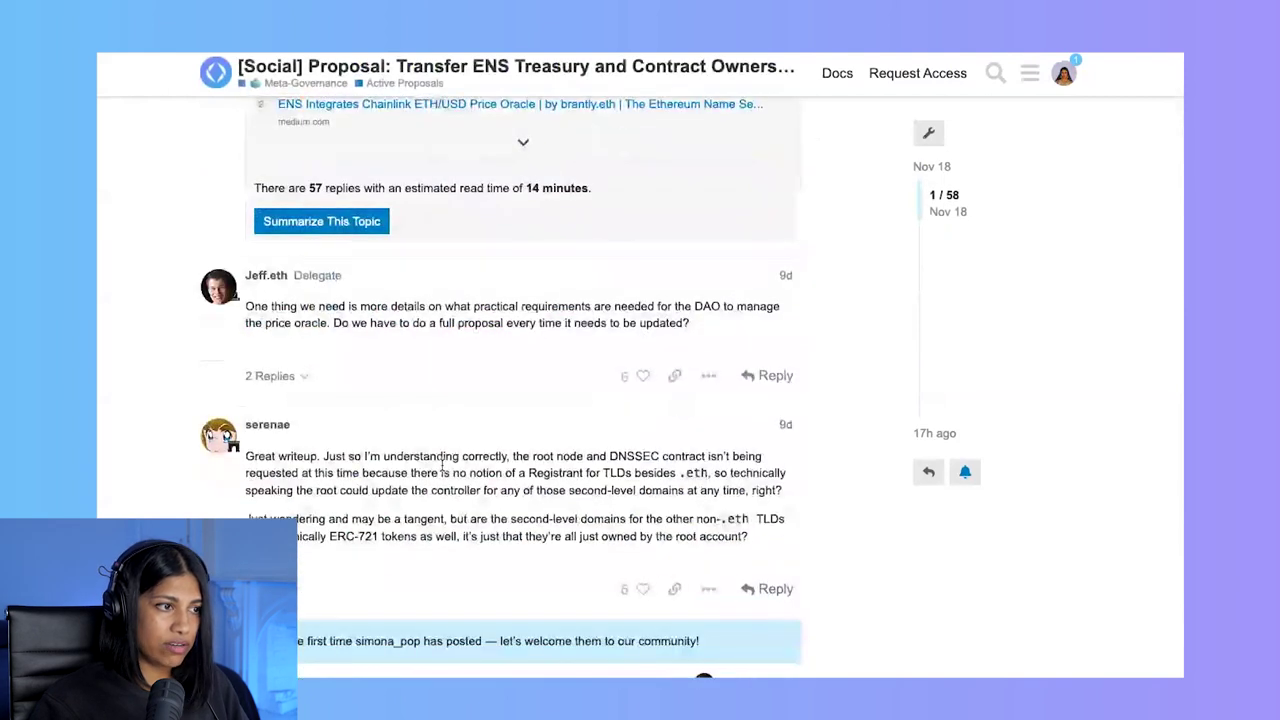
scroll(443, 465, "down", 4)
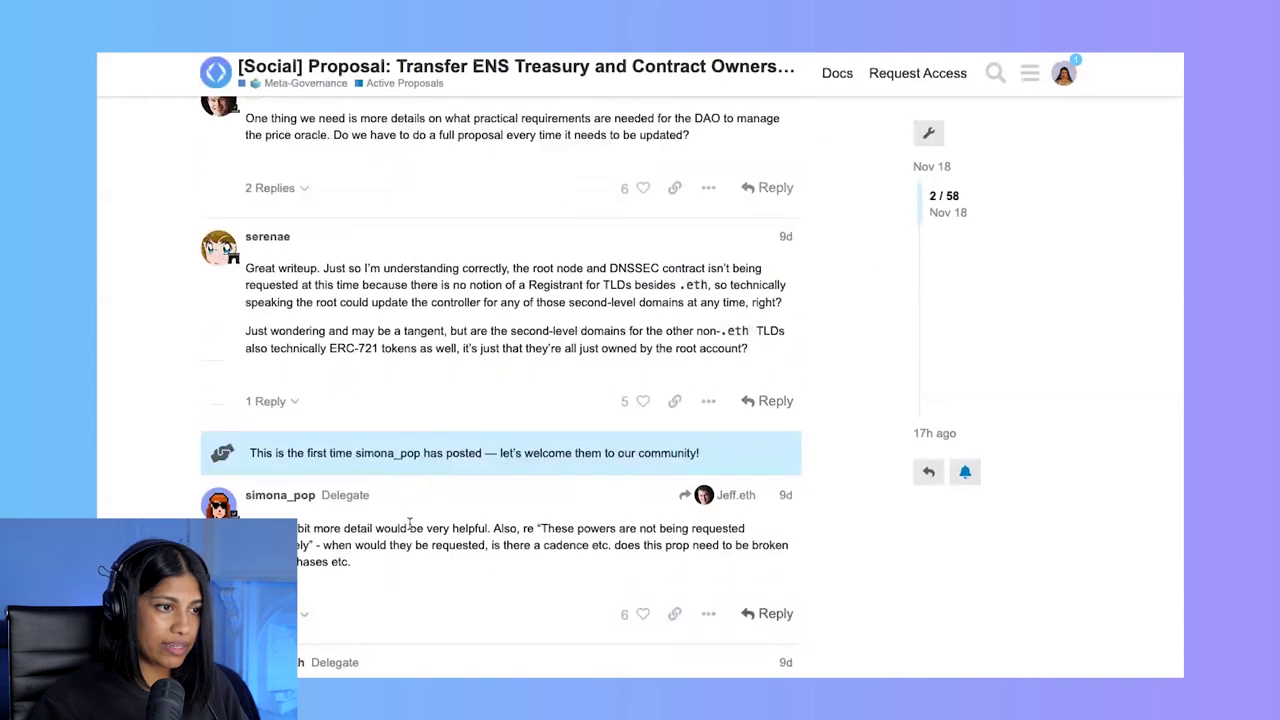
scroll(409, 521, "down", 10)
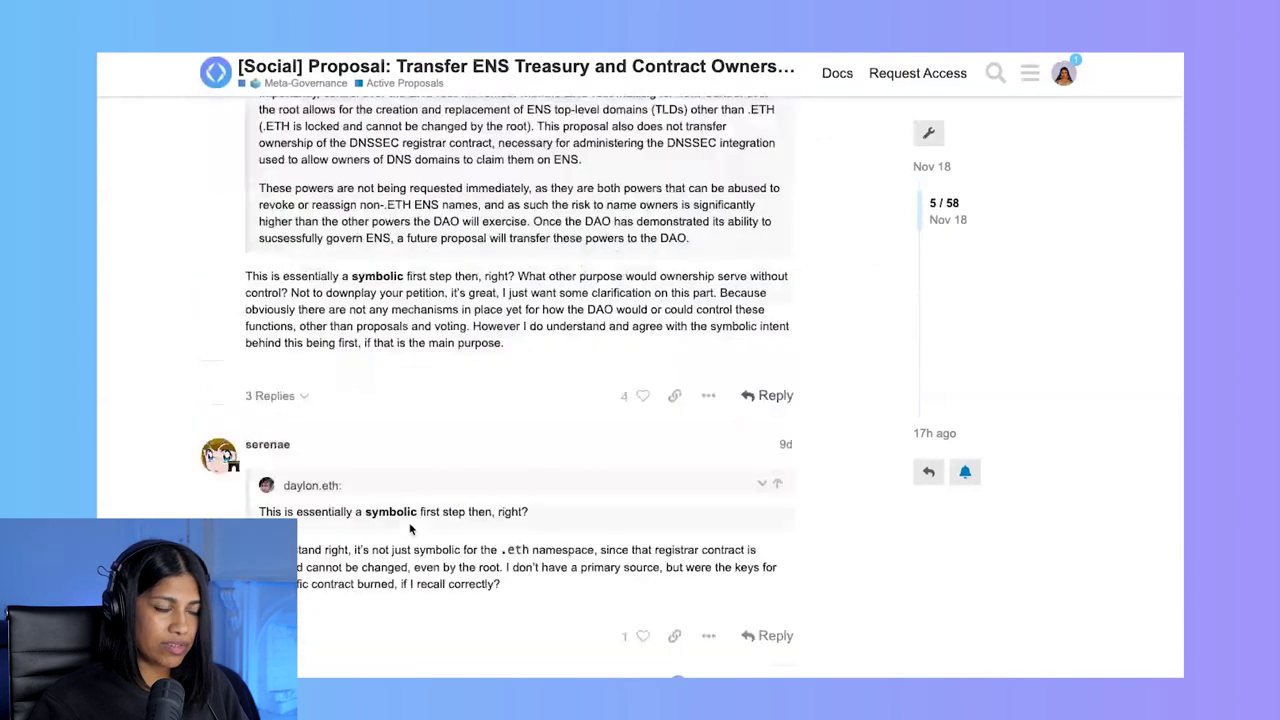
scroll(409, 528, "up", 20)
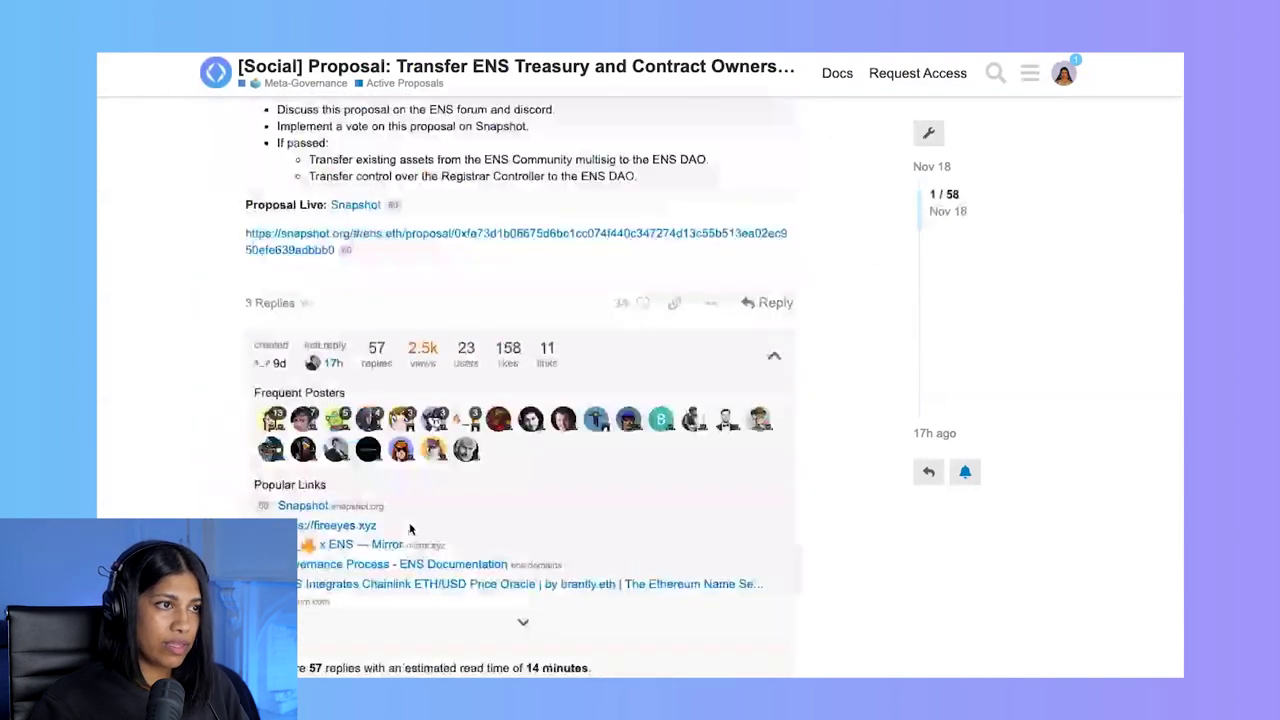
scroll(409, 528, "up", 15)
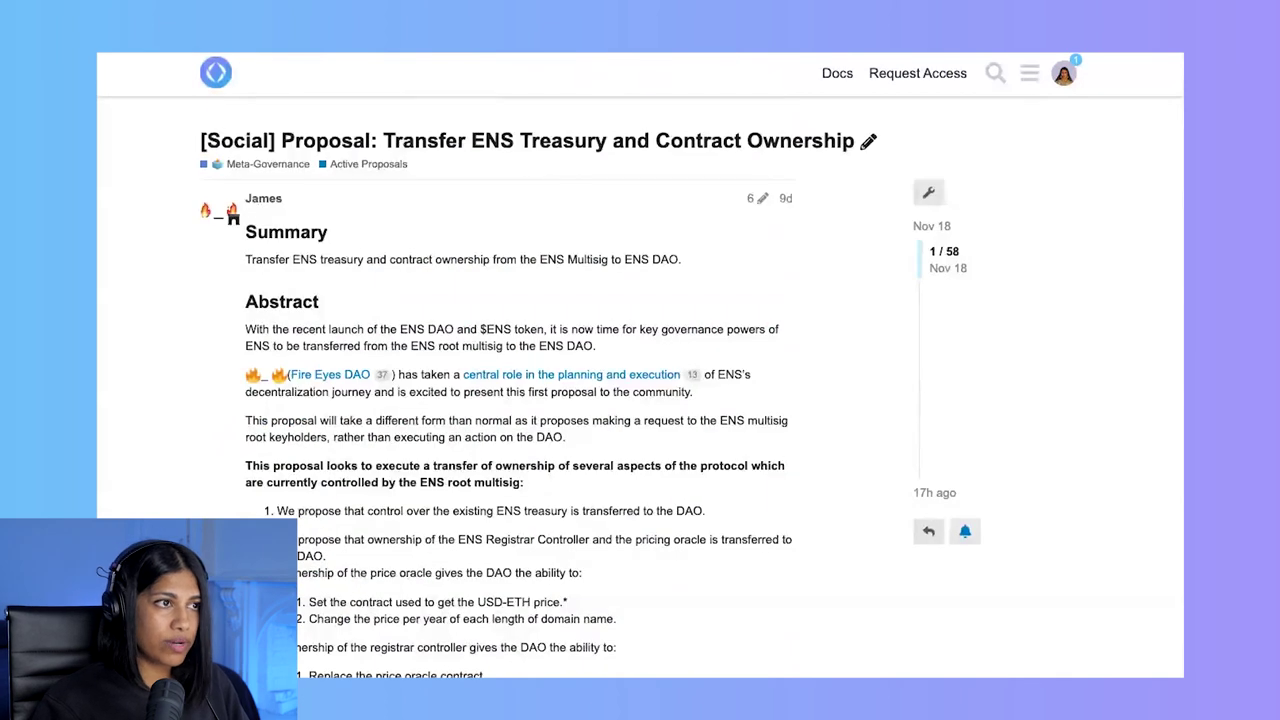